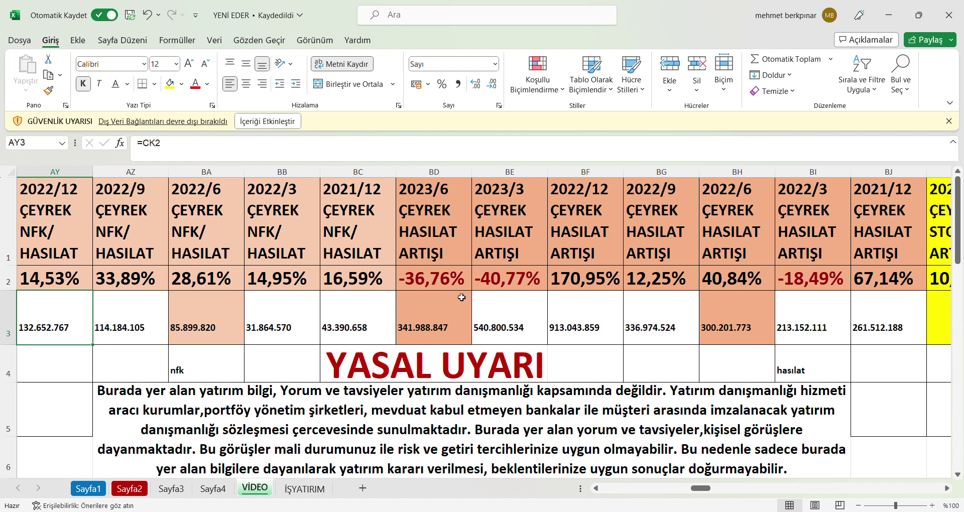
Examine the row 3 amounts of the 2023/6 quarterly HASILAT ARTIŞI column and the 2023/6 NFK/HASILAT column, ending on cell AW3.
{"action": "left_click", "coordinate": [426, 308]}
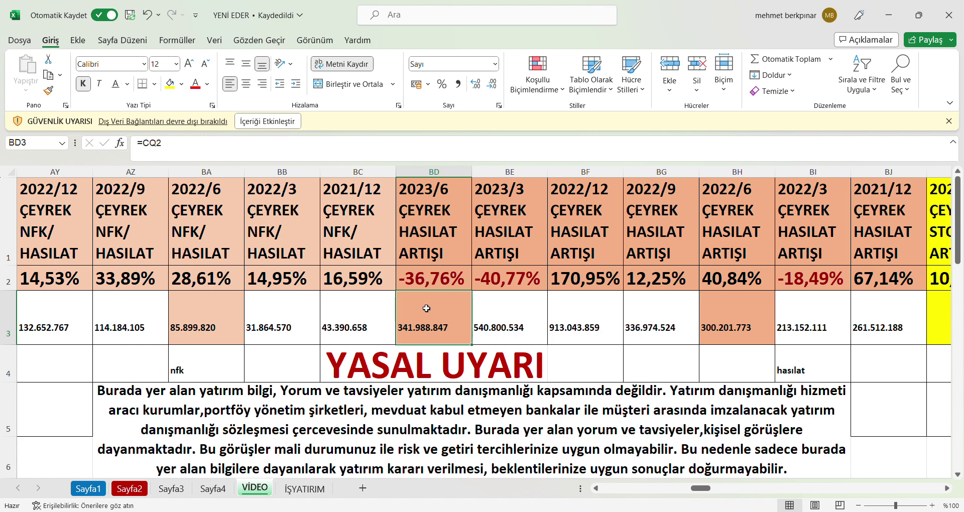
{"action": "key", "text": "Left"}
{"action": "key", "text": "Left"}
{"action": "key", "text": "Left"}
{"action": "key", "text": "Left"}
{"action": "key", "text": "Left"}
{"action": "key", "text": "Left"}
{"action": "key", "text": "Left"}
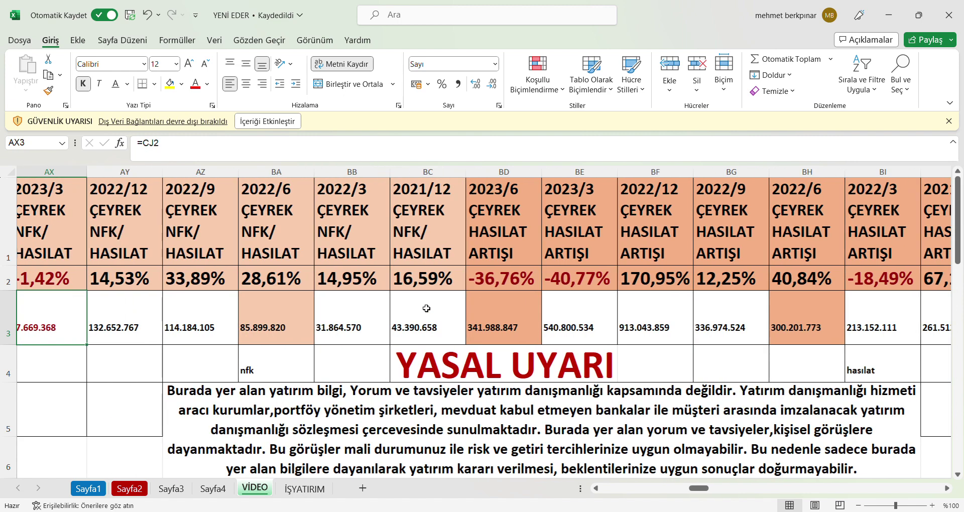
{"action": "key", "text": "Left"}
{"action": "key", "text": "Left"}
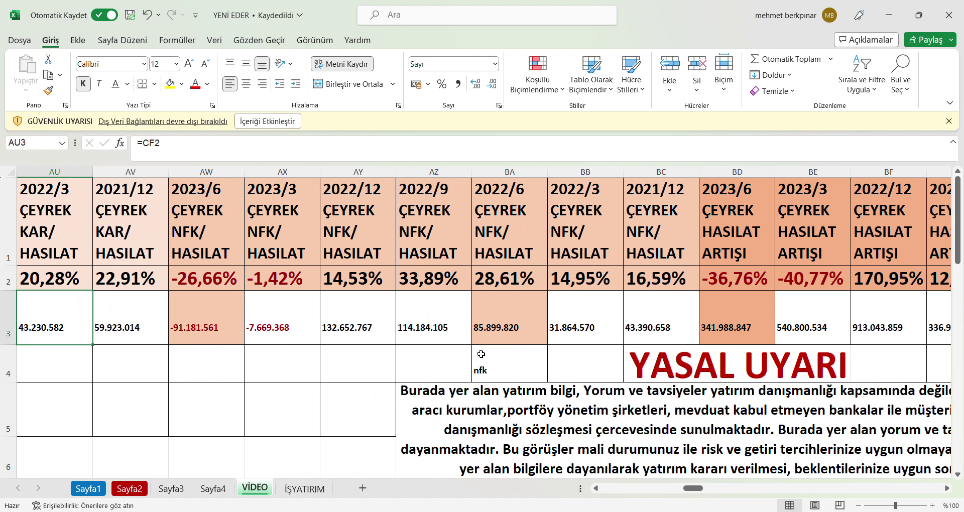
{"action": "left_click", "coordinate": [227, 332]}
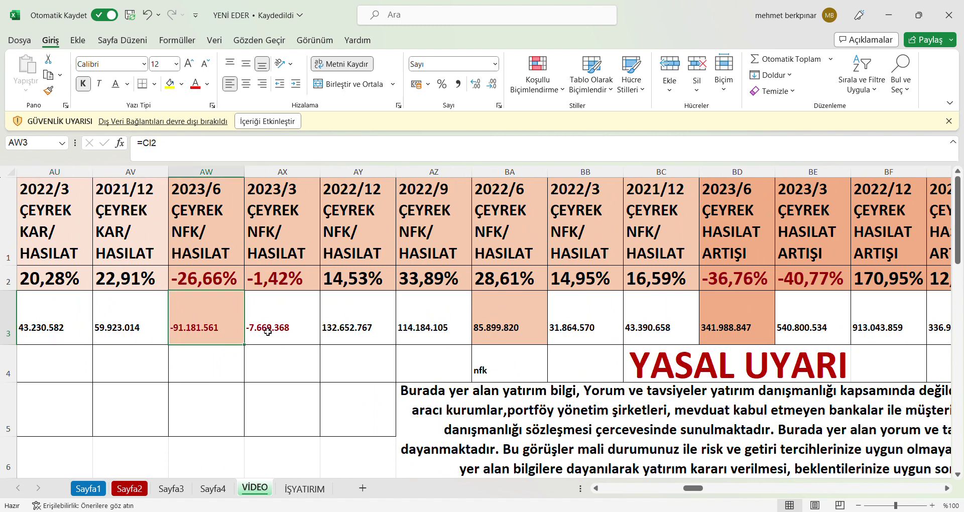
{"action": "key", "text": "Left"}
{"action": "key", "text": "Left"}
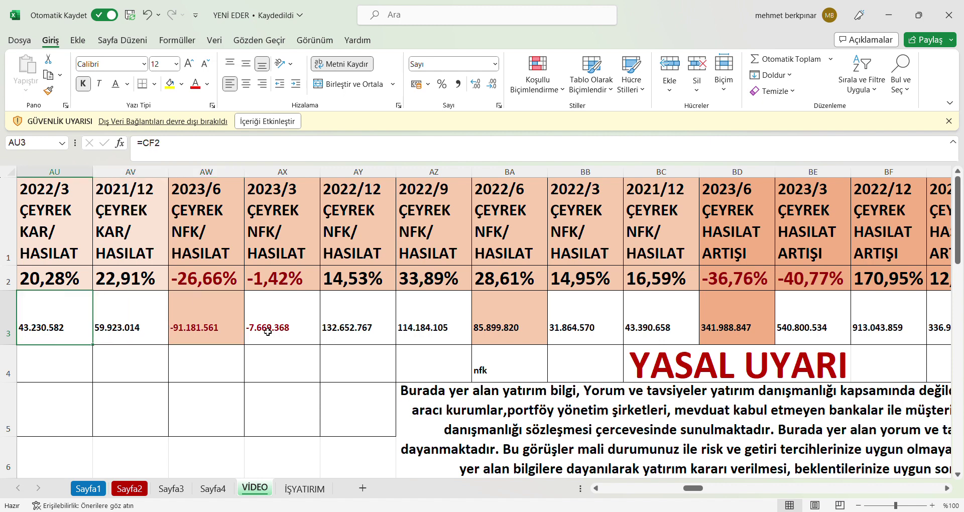
{"action": "left_click", "coordinate": [213, 311]}
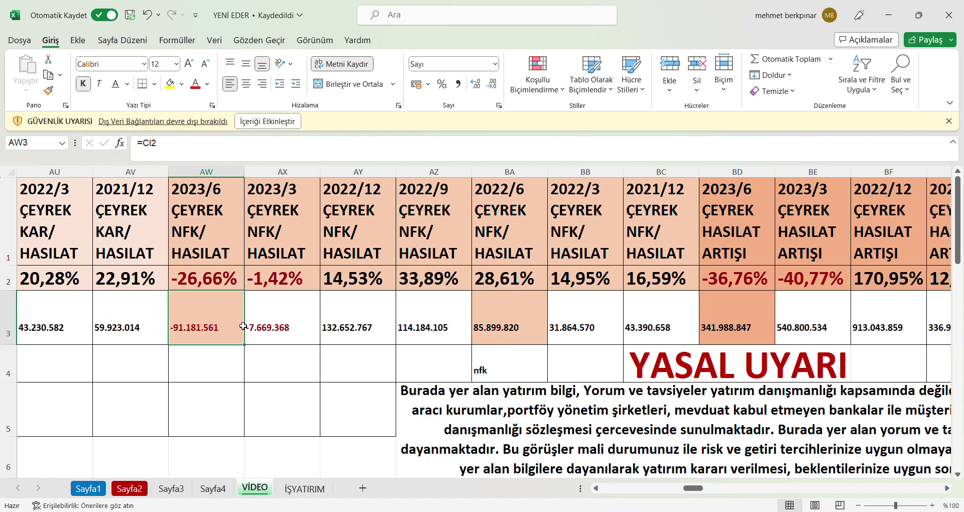
Examine the quarterly KAR/HASILAT ratios and profit amounts, selecting the 2023/6 amount in cell AP3.
{"action": "key", "text": "Left"}
{"action": "key", "text": "Left"}
{"action": "key", "text": "Left"}
{"action": "key", "text": "Left"}
{"action": "key", "text": "Left"}
{"action": "key", "text": "Left"}
{"action": "key", "text": "Left"}
{"action": "key", "text": "Left"}
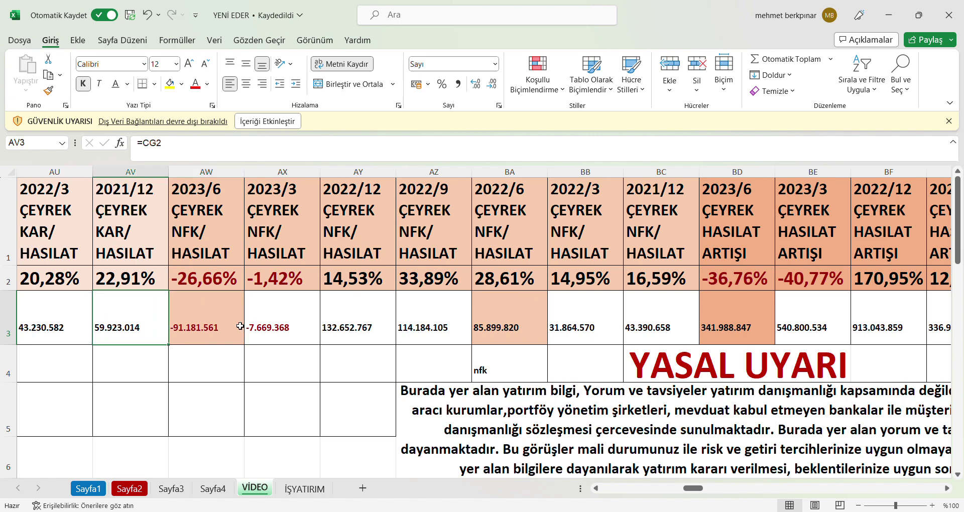
{"action": "key", "text": "Left"}
{"action": "key", "text": "Left"}
{"action": "key", "text": "Left"}
{"action": "key", "text": "Left"}
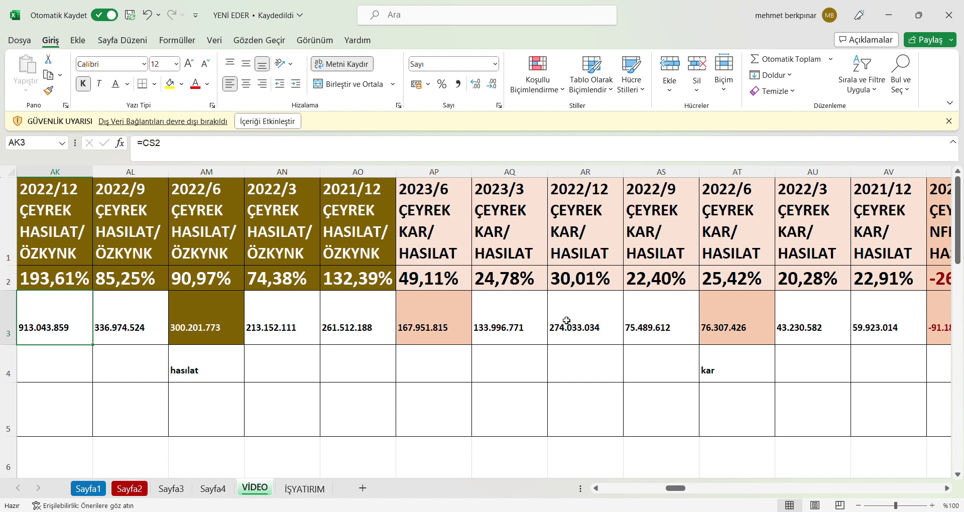
{"action": "left_click", "coordinate": [445, 309]}
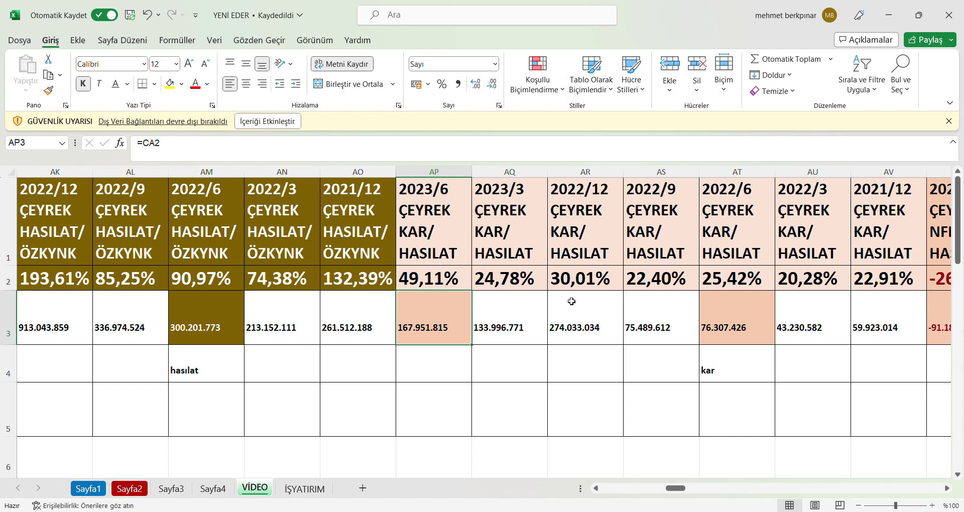
Examine the quarterly HASILAT/ÖZKYNK ratios and revenue amounts, selecting the 2023/6 amount in cell AI3.
{"action": "key", "text": "Left"}
{"action": "key", "text": "Left"}
{"action": "key", "text": "Left"}
{"action": "key", "text": "Left"}
{"action": "key", "text": "Left"}
{"action": "key", "text": "Left"}
{"action": "key", "text": "Left"}
{"action": "key", "text": "Left"}
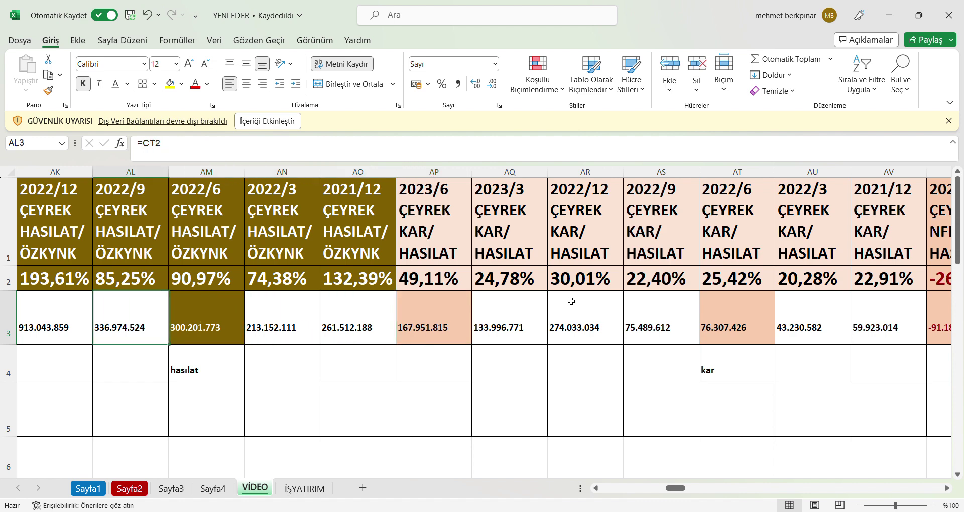
{"action": "key", "text": "Left"}
{"action": "key", "text": "Left"}
{"action": "key", "text": "Left"}
{"action": "key", "text": "Left"}
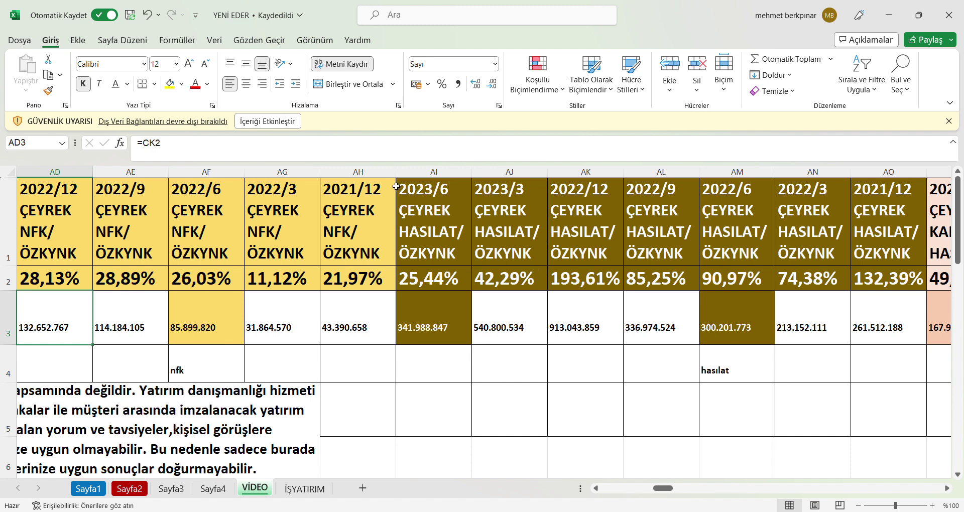
{"action": "left_click", "coordinate": [466, 330]}
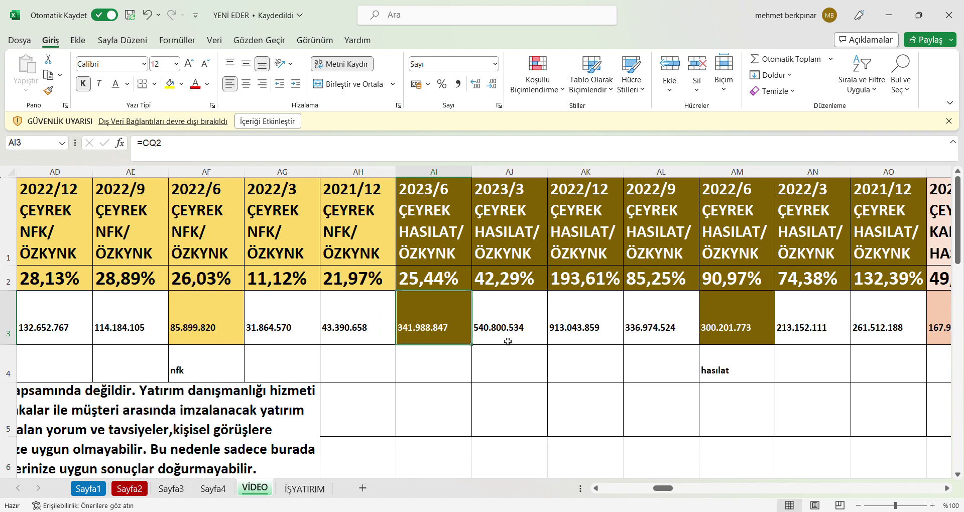
Examine the quarterly NFK/ÖZKYNK ratios and operating profit amounts, selecting the 2023/6 amount in cell AB3.
{"action": "key", "text": "Left"}
{"action": "key", "text": "Left"}
{"action": "key", "text": "Left"}
{"action": "key", "text": "Left"}
{"action": "key", "text": "Left"}
{"action": "key", "text": "Left"}
{"action": "key", "text": "Left"}
{"action": "key", "text": "Left"}
{"action": "key", "text": "Left"}
{"action": "key", "text": "Left"}
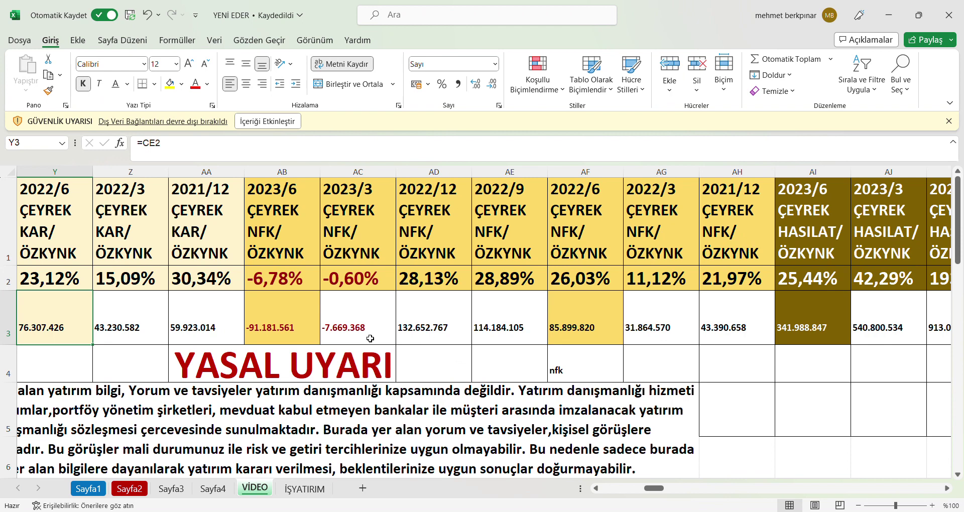
{"action": "left_click", "coordinate": [307, 327]}
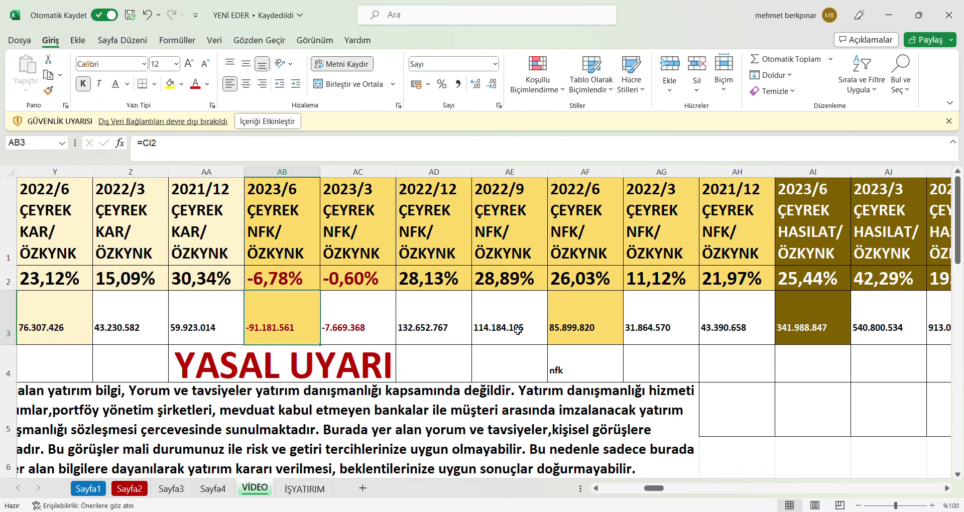
Examine the quarterly KAR/ÖZKYNK ratios and profit amounts, selecting the 2023/6 ratio in cell U2.
{"action": "key", "text": "Left"}
{"action": "key", "text": "Left"}
{"action": "key", "text": "Left"}
{"action": "key", "text": "Left"}
{"action": "key", "text": "Left"}
{"action": "key", "text": "Left"}
{"action": "key", "text": "Left"}
{"action": "key", "text": "Left"}
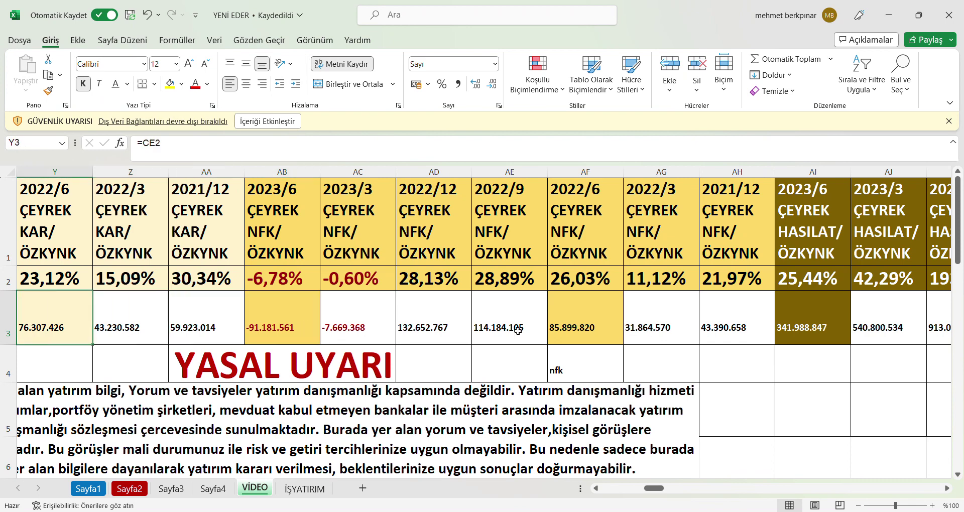
{"action": "key", "text": "Left"}
{"action": "key", "text": "Left"}
{"action": "key", "text": "Left"}
{"action": "key", "text": "Left"}
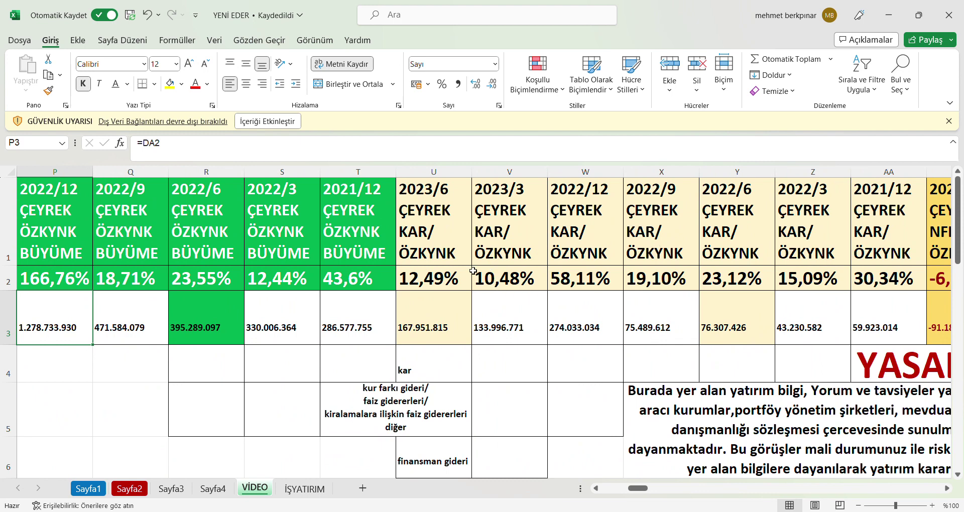
{"action": "left_click", "coordinate": [429, 283]}
Examine the quarterly ÖZKYNK BÜYÜME ratios, equity amounts and revaluation notes, selecting the empty cell P4 beside the YENİDEN DEĞERLEME note.
{"action": "key", "text": "Left"}
{"action": "key", "text": "Left"}
{"action": "key", "text": "Left"}
{"action": "key", "text": "Left"}
{"action": "key", "text": "Left"}
{"action": "key", "text": "Left"}
{"action": "key", "text": "Left"}
{"action": "key", "text": "Left"}
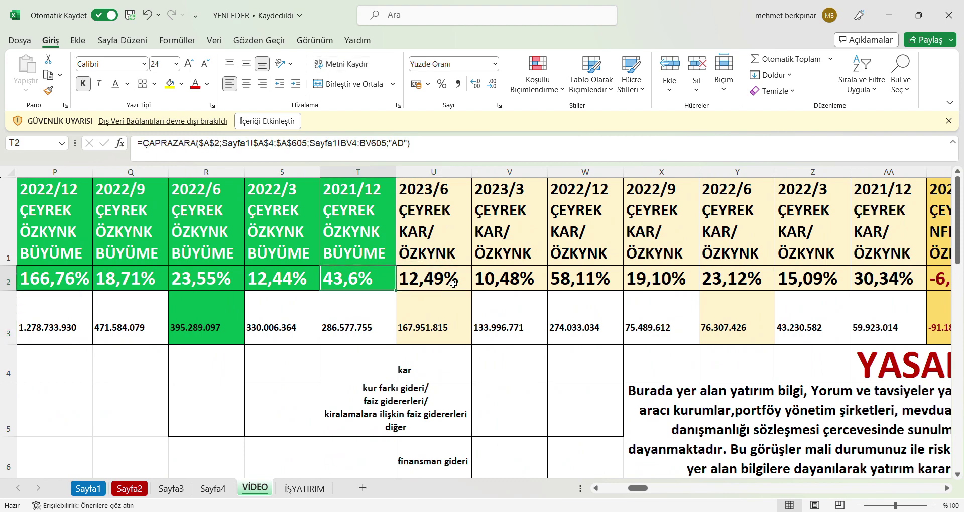
{"action": "key", "text": "Left"}
{"action": "key", "text": "Left"}
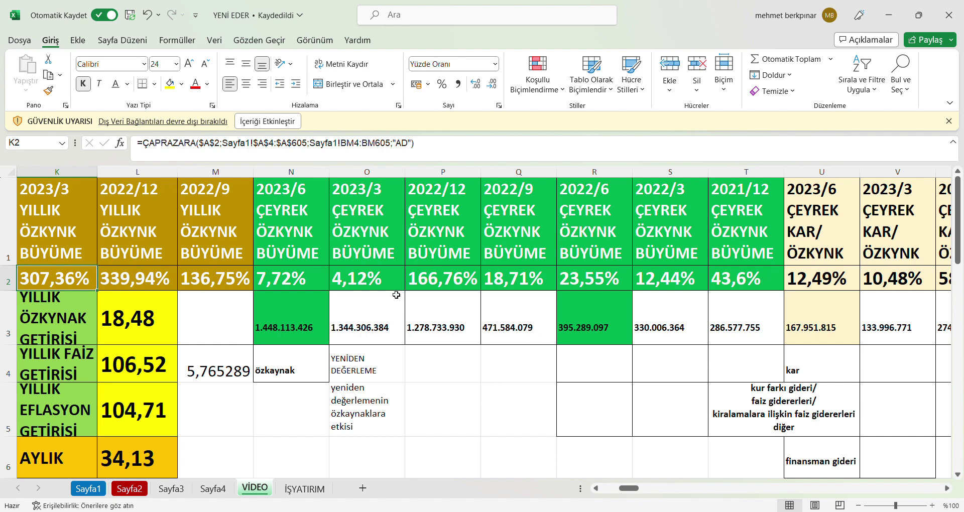
{"action": "left_click", "coordinate": [440, 364]}
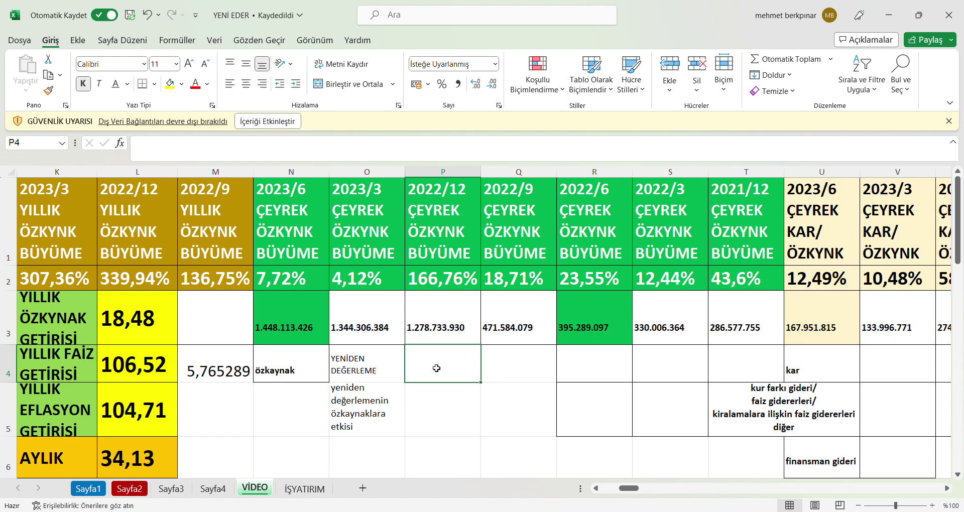
Examine the yearly equity growth, price and valuation summary at the start of the sheet, ending on the 5.YILLIK EN DÜŞÜK PD/DD cell.
{"action": "key", "text": "Left"}
{"action": "key", "text": "Left"}
{"action": "key", "text": "Left"}
{"action": "key", "text": "Left"}
{"action": "key", "text": "Left"}
{"action": "key", "text": "Left"}
{"action": "key", "text": "Left"}
{"action": "key", "text": "Left"}
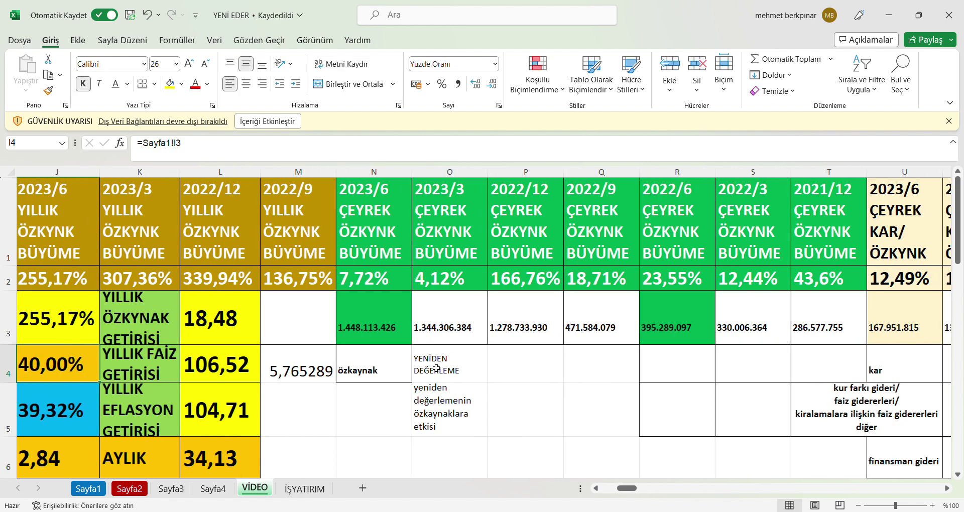
{"action": "key", "text": "Left"}
{"action": "key", "text": "Left"}
{"action": "key", "text": "Left"}
{"action": "key", "text": "Left"}
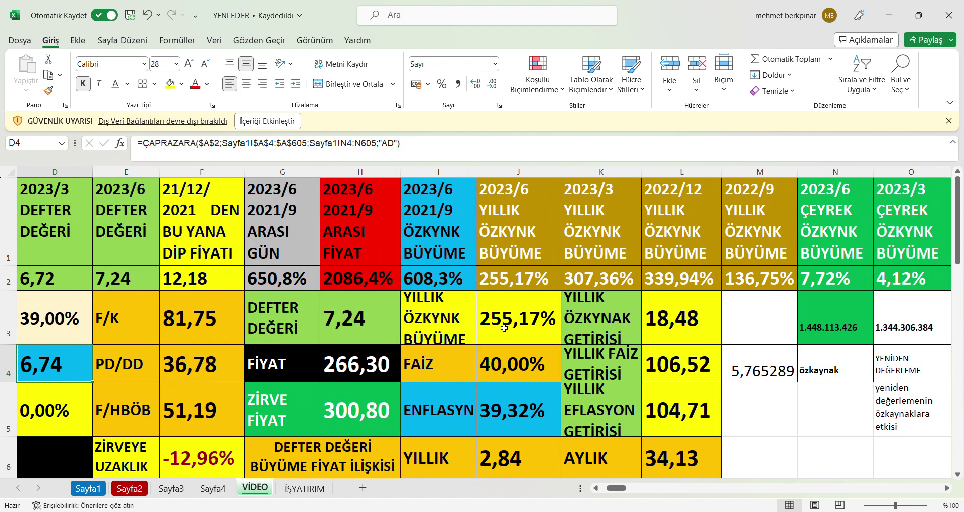
{"action": "key", "text": "Left"}
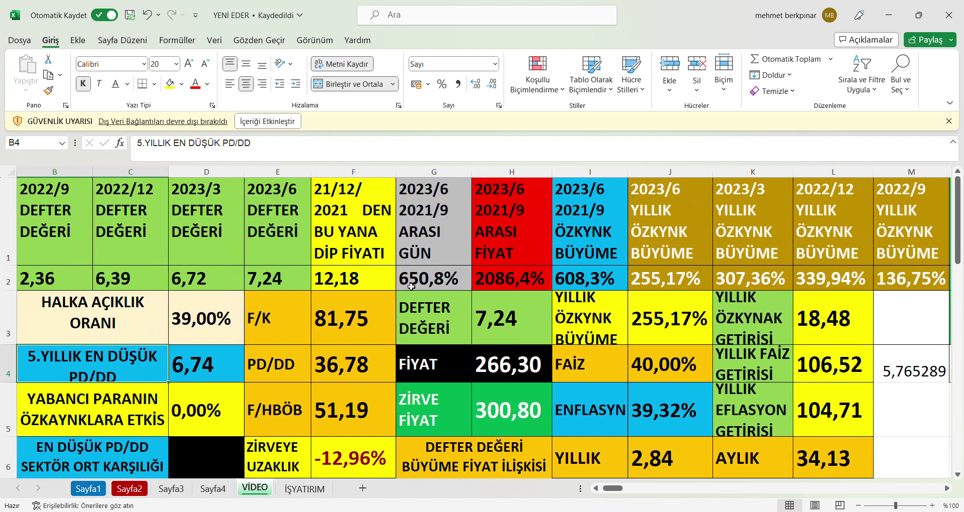